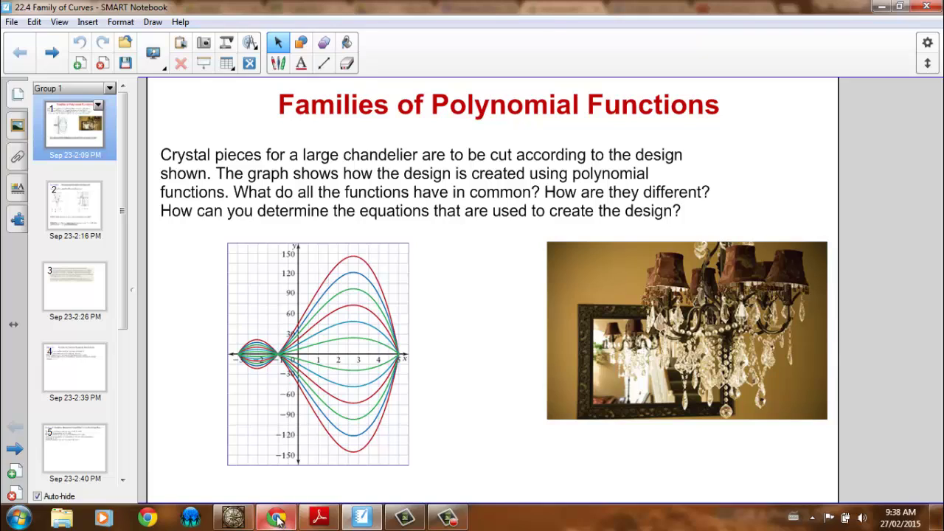
Switch from the chandelier slide to the Desmos polynomial family graph in Chrome.
click(277, 519)
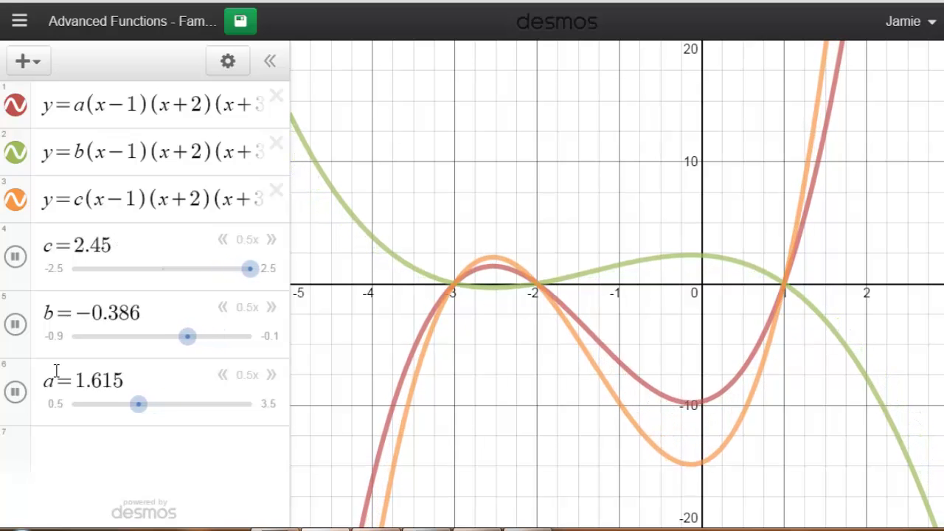
Pause the animations of sliders a, b and c in Desmos.
click(16, 392)
click(15, 325)
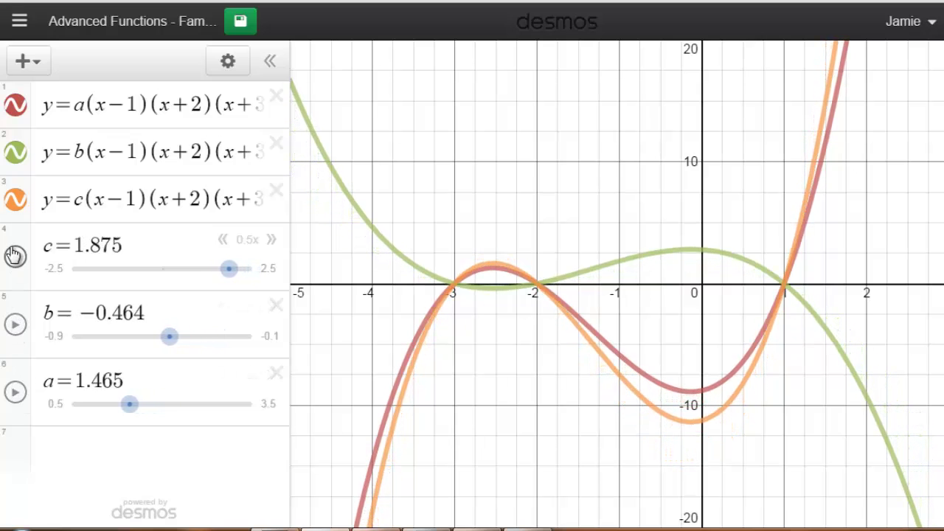
click(15, 256)
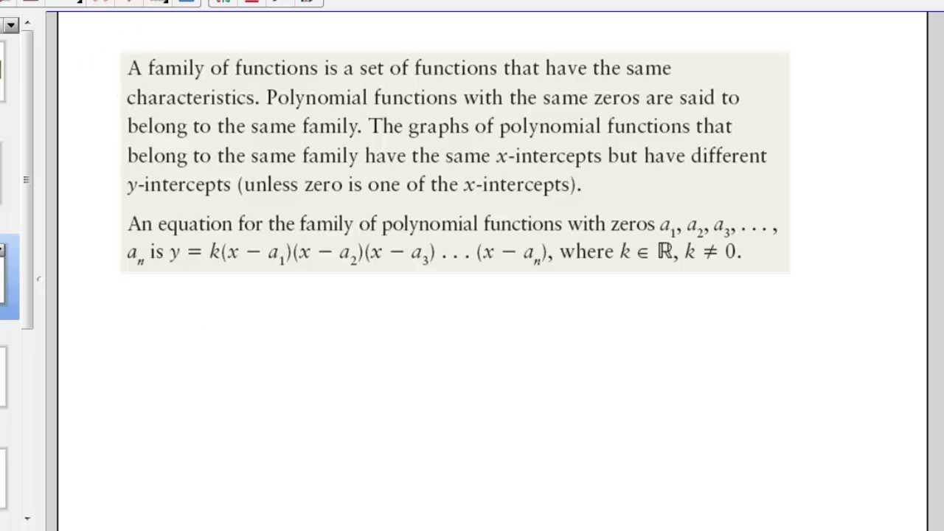
With the pen, ink an arrow pointing at k with a note beneath it.
click(225, 8)
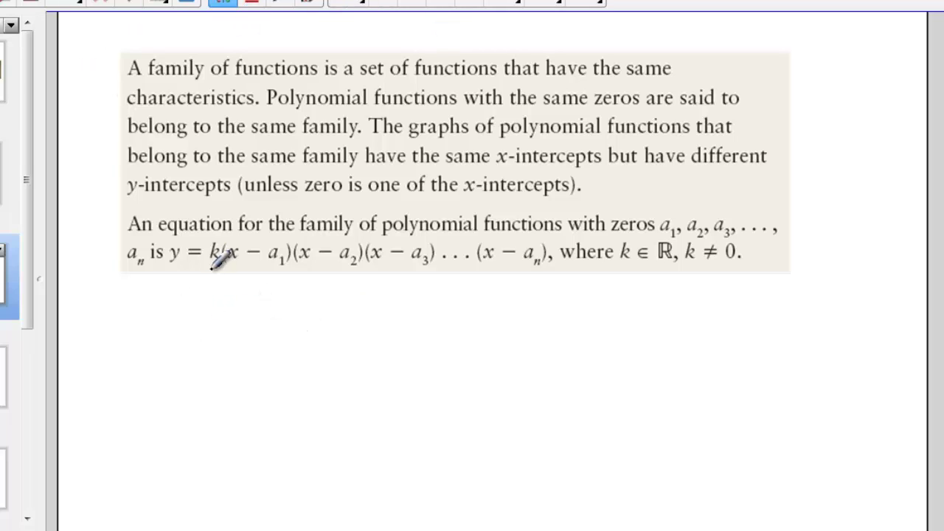
mouse_move(213, 274)
mouse_down()
mouse_move(216, 331)
mouse_move(213, 272)
mouse_move(226, 301)
mouse_up()
mouse_move(194, 344)
mouse_down()
mouse_move(200, 372)
mouse_move(199, 348)
mouse_move(207, 345)
mouse_move(262, 367)
mouse_move(259, 357)
mouse_move(289, 343)
mouse_move(283, 369)
mouse_move(297, 350)
mouse_move(318, 346)
mouse_move(327, 375)
mouse_up()
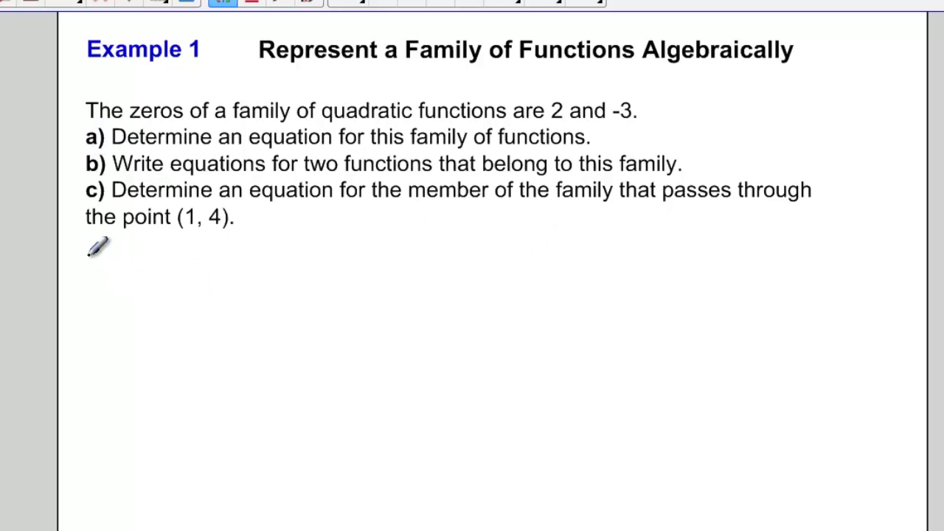
Handwrite y = k(x−a₁)(x−a₂) beneath the Example 1 question.
drag(83, 249, 89, 266)
mouse_move(97, 248)
mouse_down()
mouse_move(81, 283)
mouse_move(117, 261)
mouse_up()
drag(104, 268, 135, 282)
mouse_move(156, 251)
mouse_down()
mouse_move(137, 268)
mouse_move(157, 282)
mouse_up()
mouse_move(198, 254)
mouse_down()
mouse_move(201, 271)
mouse_move(265, 259)
mouse_move(289, 270)
mouse_move(285, 283)
mouse_up()
mouse_move(304, 245)
mouse_down()
mouse_move(298, 285)
mouse_move(328, 282)
mouse_up()
mouse_move(329, 260)
mouse_down()
mouse_move(316, 282)
mouse_move(362, 270)
mouse_move(378, 279)
mouse_up()
drag(404, 249, 400, 286)
Extend the line with (x−a₃), an ellipsis and the final factor (x−aₙ).
drag(419, 251, 414, 285)
mouse_move(433, 259)
mouse_down()
mouse_move(447, 282)
mouse_move(434, 282)
mouse_move(477, 271)
mouse_move(515, 286)
mouse_up()
drag(528, 250, 533, 286)
click(565, 278)
click(583, 278)
click(601, 276)
mouse_move(638, 251)
mouse_down()
mouse_move(631, 283)
mouse_move(687, 269)
mouse_move(757, 286)
mouse_up()
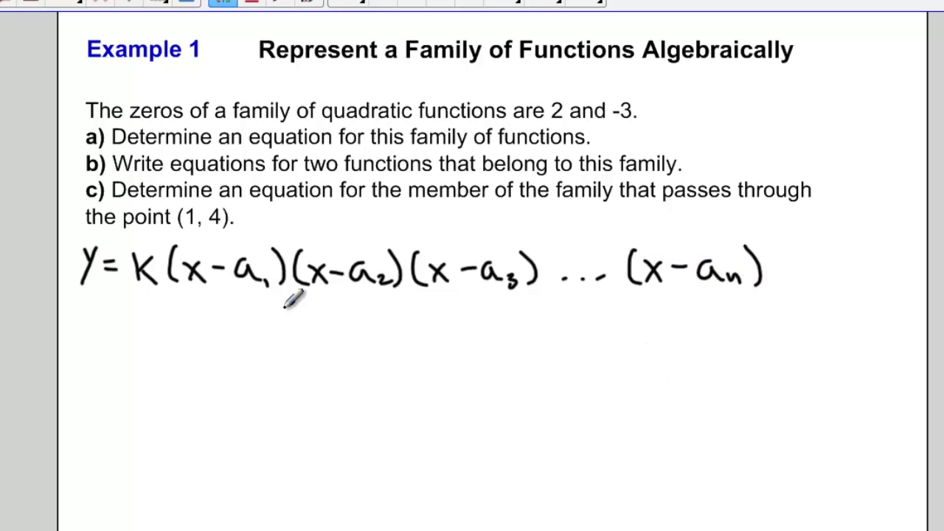
Begin a second line reading y = k( below.
mouse_move(81, 304)
mouse_down()
mouse_move(87, 344)
mouse_move(118, 325)
mouse_up()
drag(107, 333, 157, 340)
drag(184, 309, 186, 344)
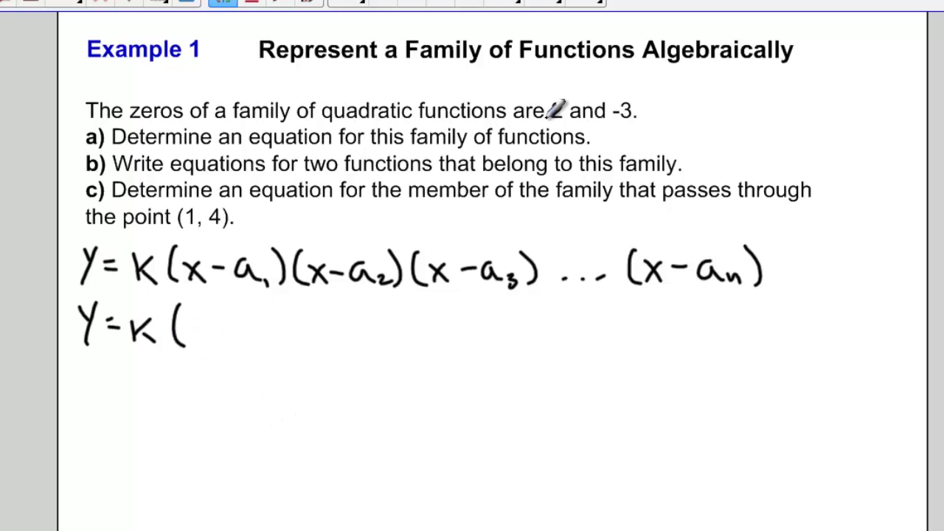
Complete the second line as y = k(x−2)(x+3).
mouse_move(194, 322)
mouse_down()
mouse_move(201, 343)
mouse_move(255, 324)
mouse_move(259, 336)
mouse_move(274, 321)
mouse_move(275, 346)
mouse_up()
mouse_move(303, 296)
mouse_down()
mouse_move(299, 348)
mouse_move(329, 347)
mouse_move(309, 346)
mouse_up()
drag(343, 326, 365, 341)
drag(387, 310, 385, 346)
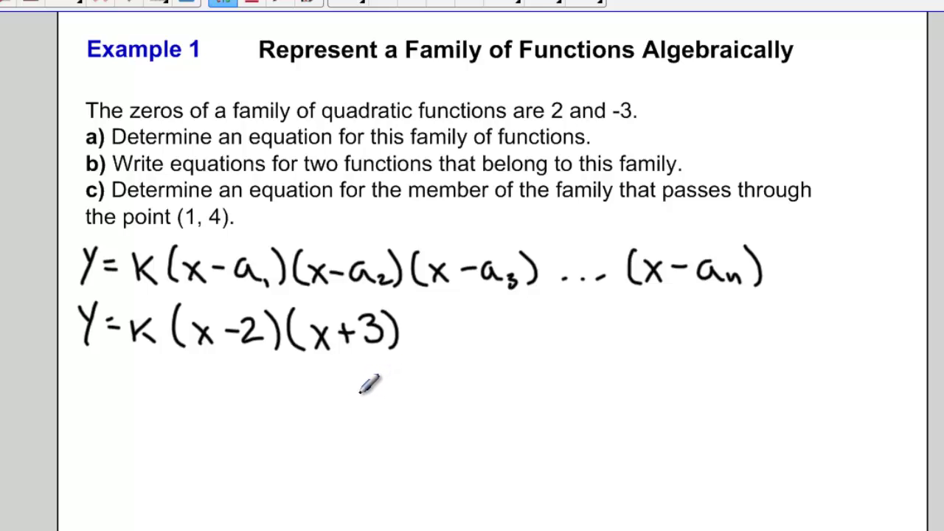
Write a b) label below the equations to start part b.
drag(73, 389, 77, 417)
drag(96, 402, 93, 427)
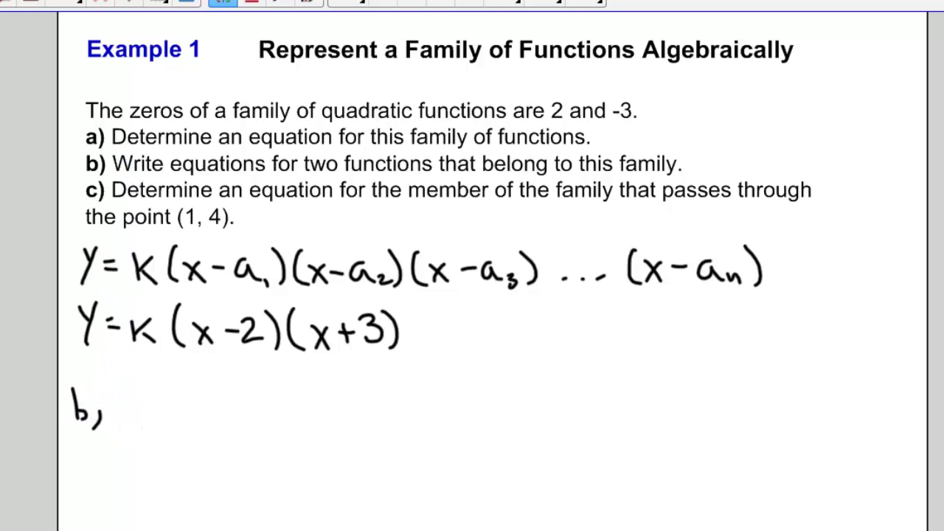
scroll(361, 111, down, 3)
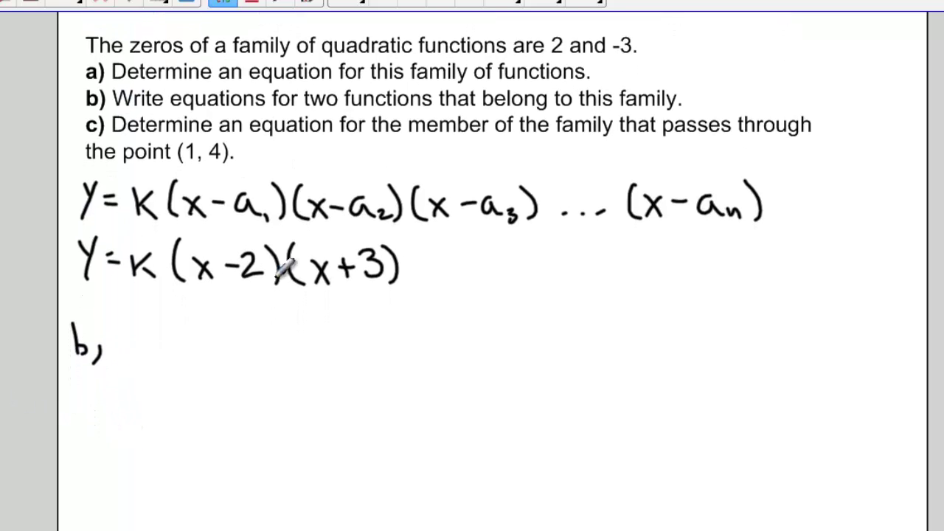